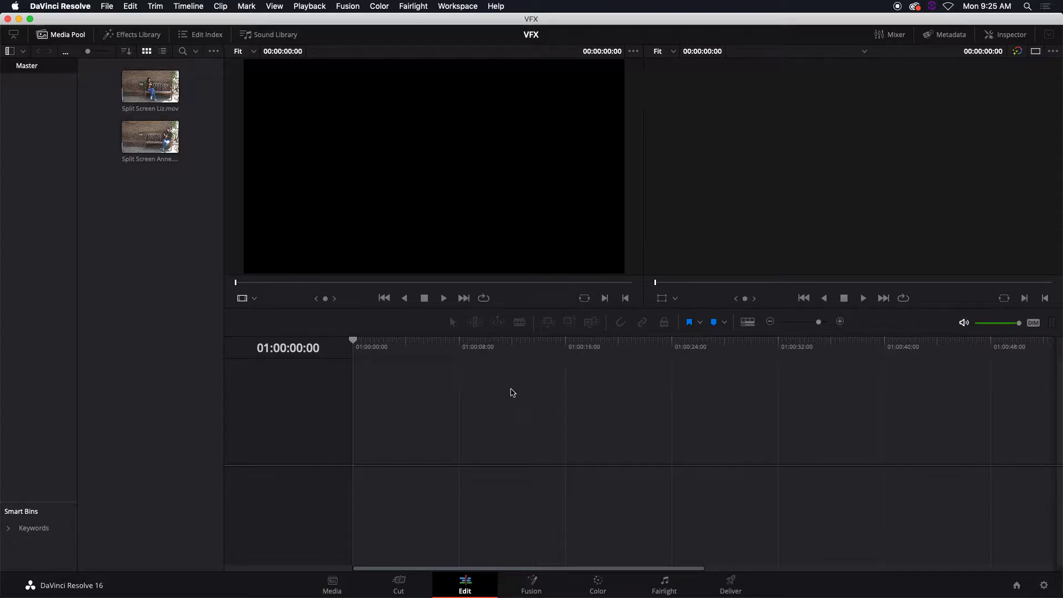
Step: Preview the two source clips, Split Screen Liz.mov and Split Screen Anne.mov, in the source viewer
left_click(150, 93)
double_click(151, 92)
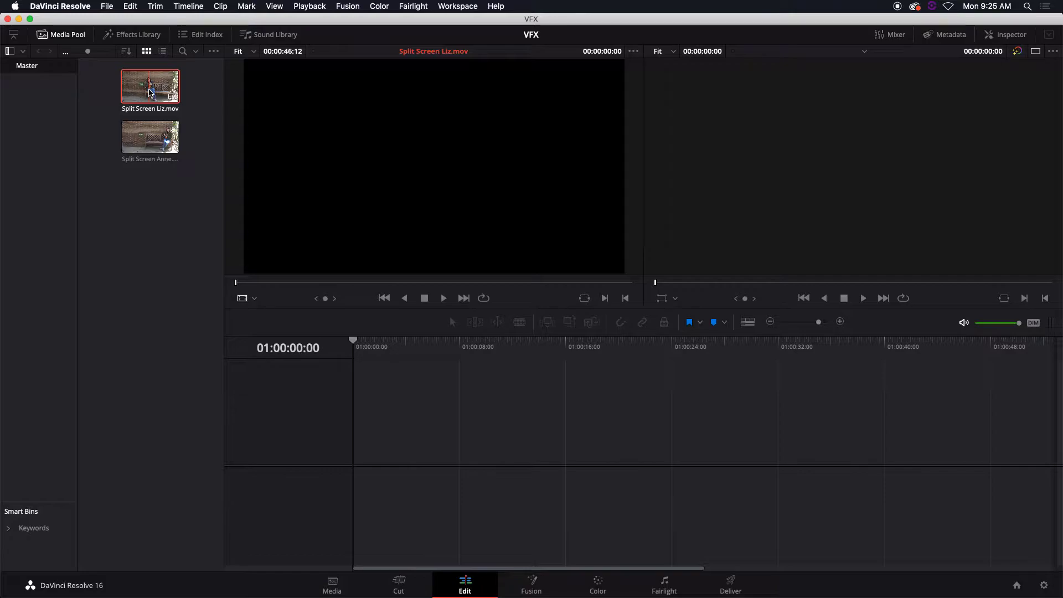
key("space")
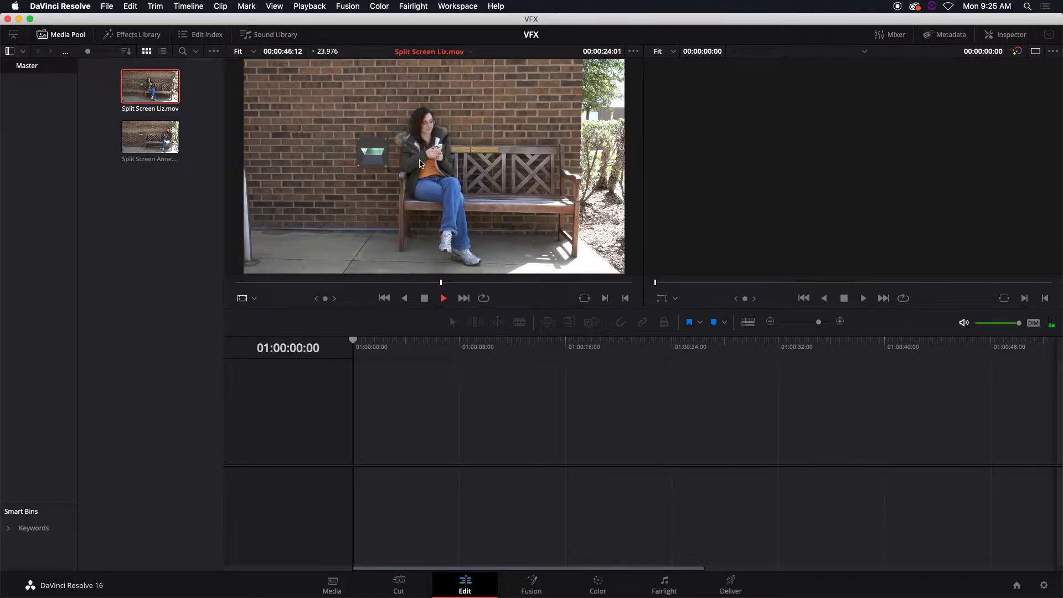
double_click(145, 134)
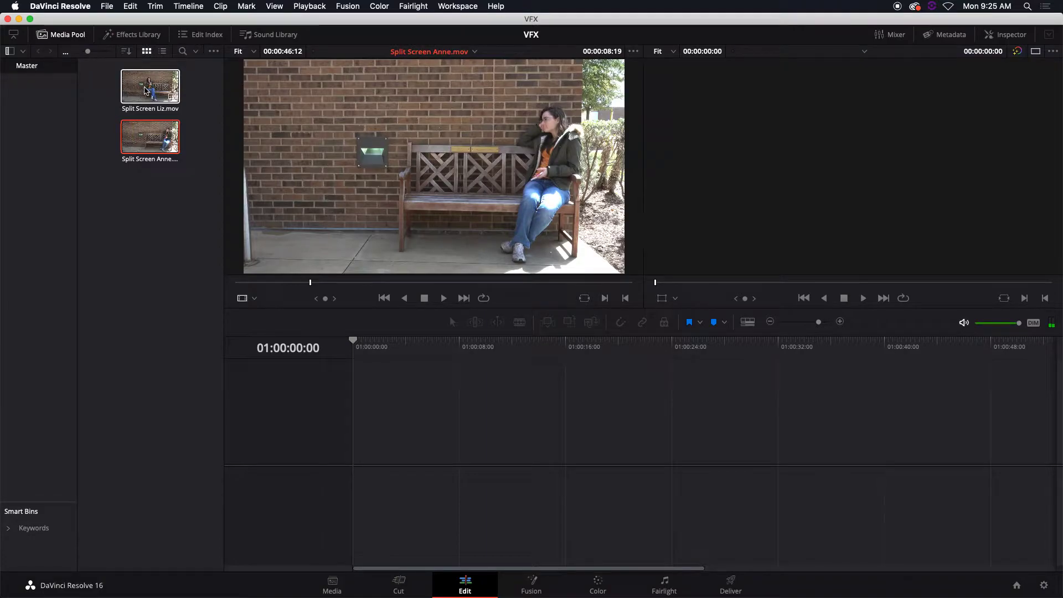
left_click(145, 91)
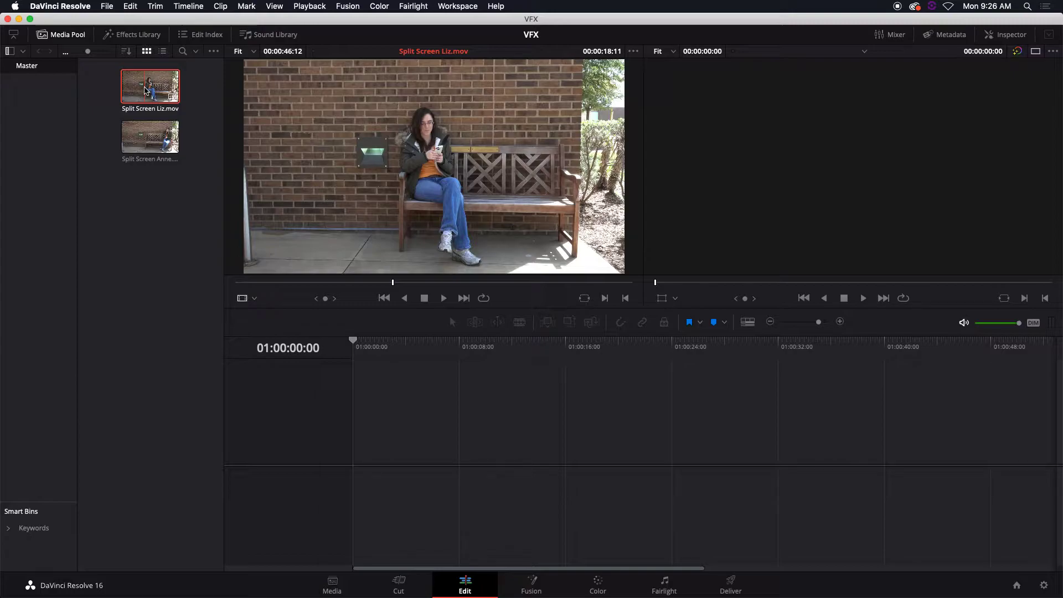
left_click(149, 130)
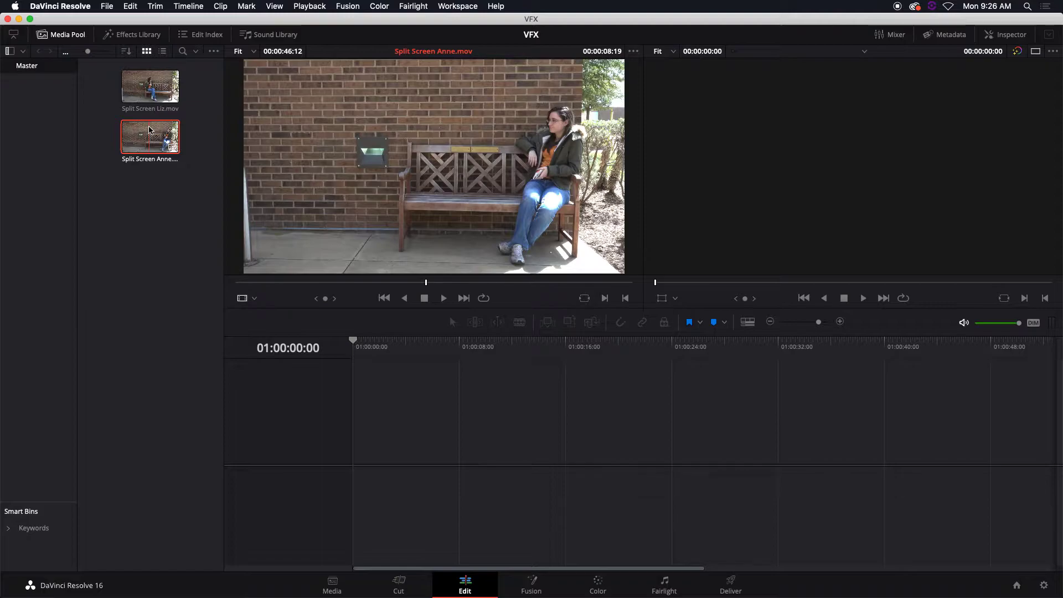
Step: Build a timeline with Split Screen Liz.mov on Video 1 and Split Screen Anne.mov stacked above it on Video 2, both starting at 01:00:00:00
left_click(148, 97)
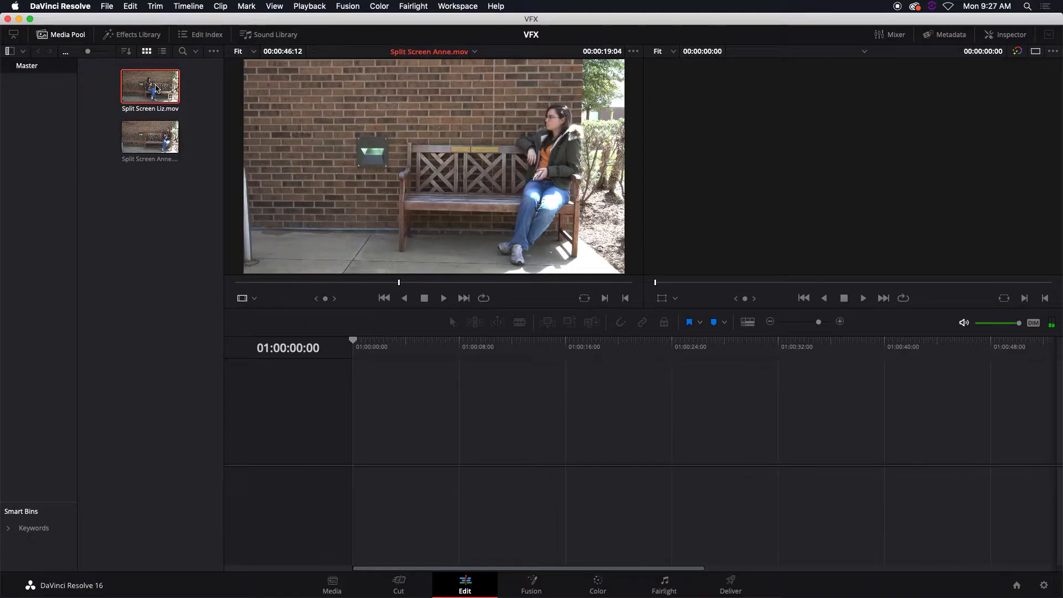
left_click_drag(149, 90, 368, 454)
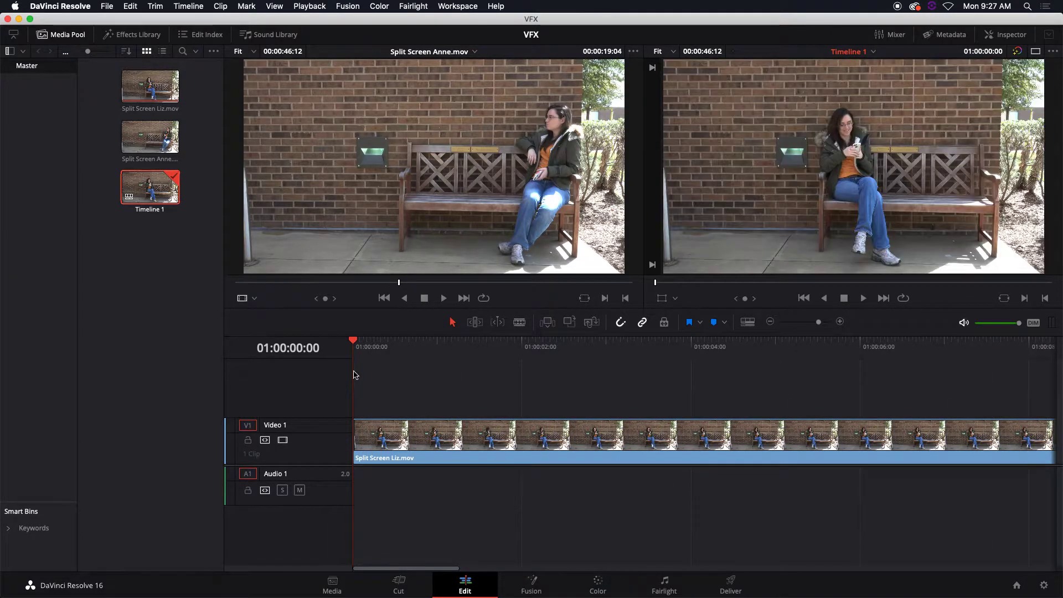
left_click(142, 144)
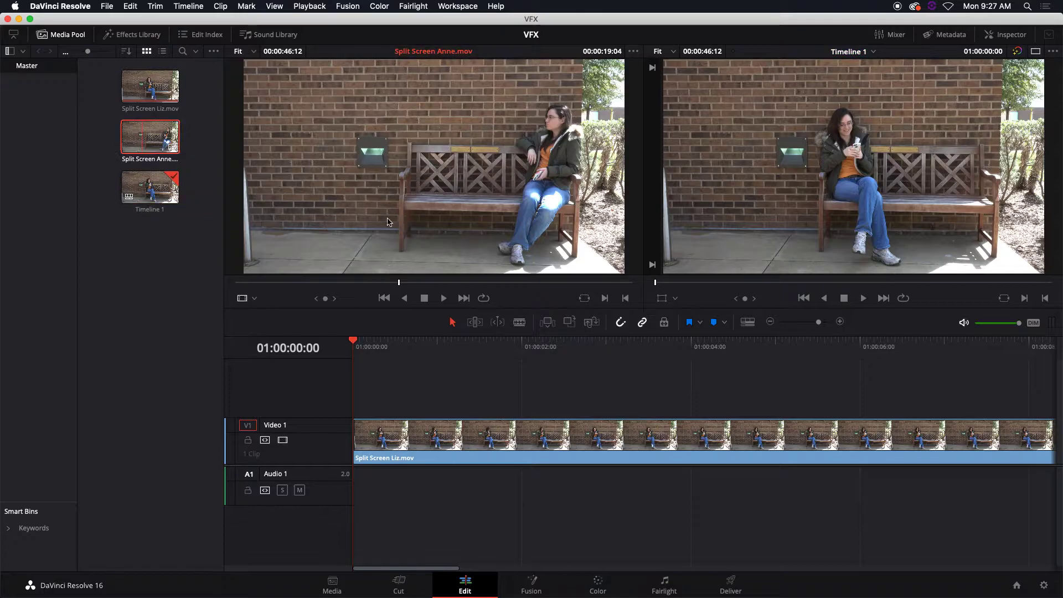
left_click_drag(140, 133, 355, 389)
Step: Crop the left side of the Split Screen Anne.mov clip on Video 2 by about 1234.56 and check the composite full screen
left_click(437, 356)
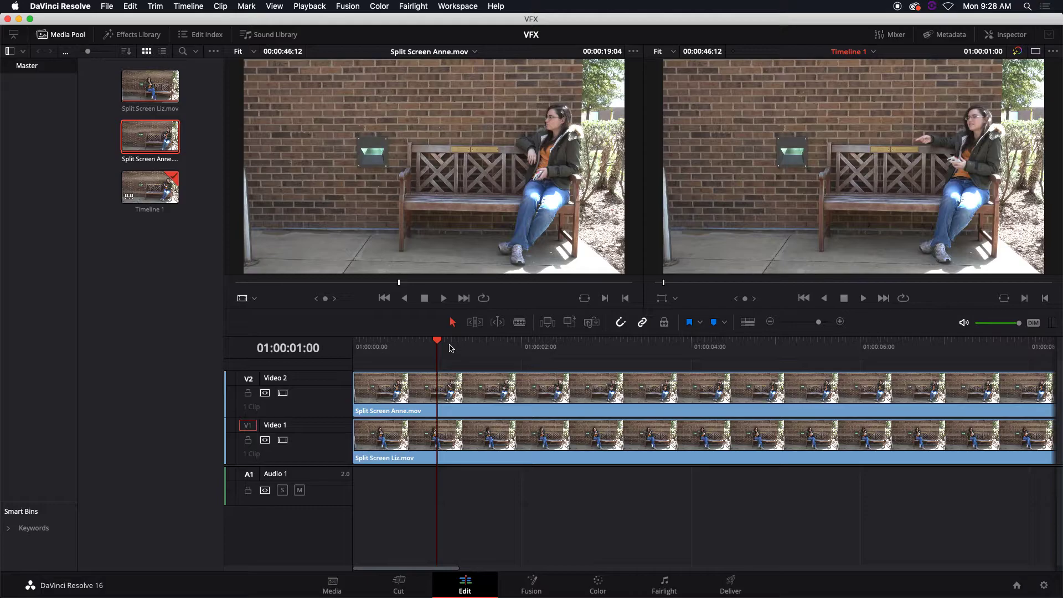
left_click(439, 445)
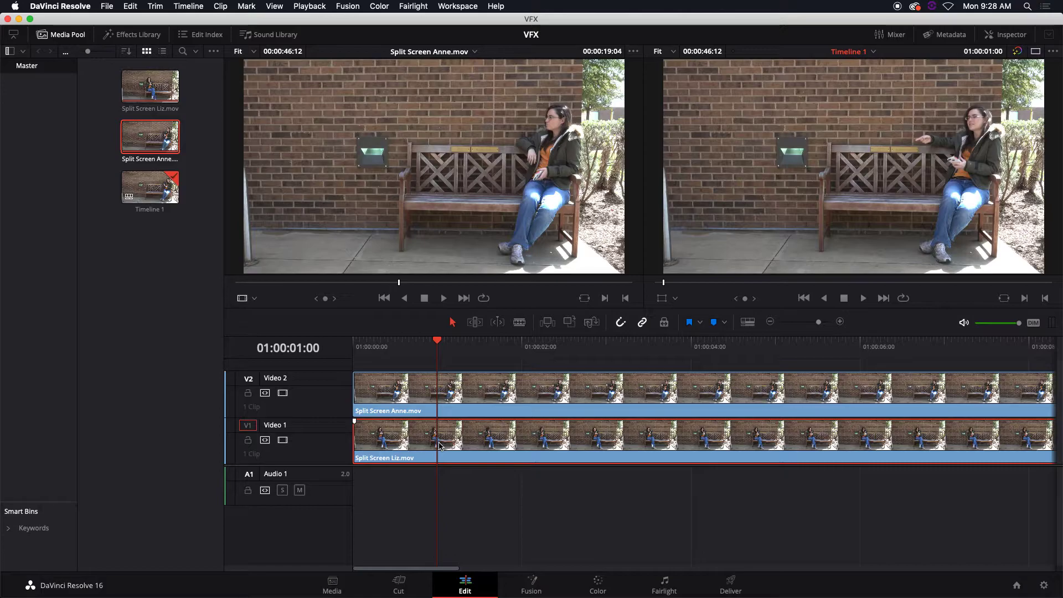
left_click(498, 410)
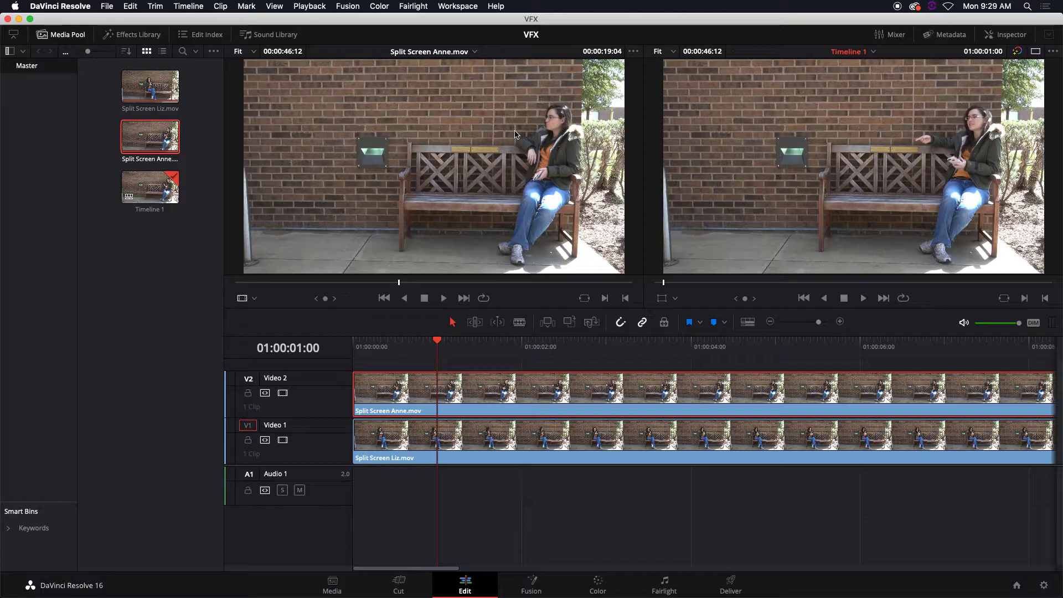
left_click(462, 354)
double_click(528, 398)
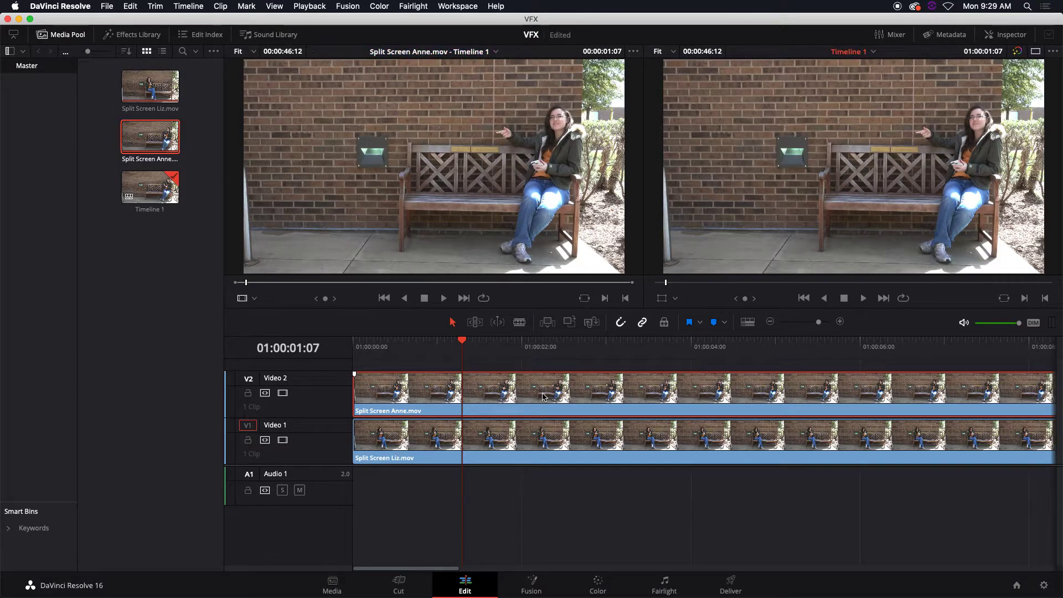
left_click(541, 396)
left_click(1003, 36)
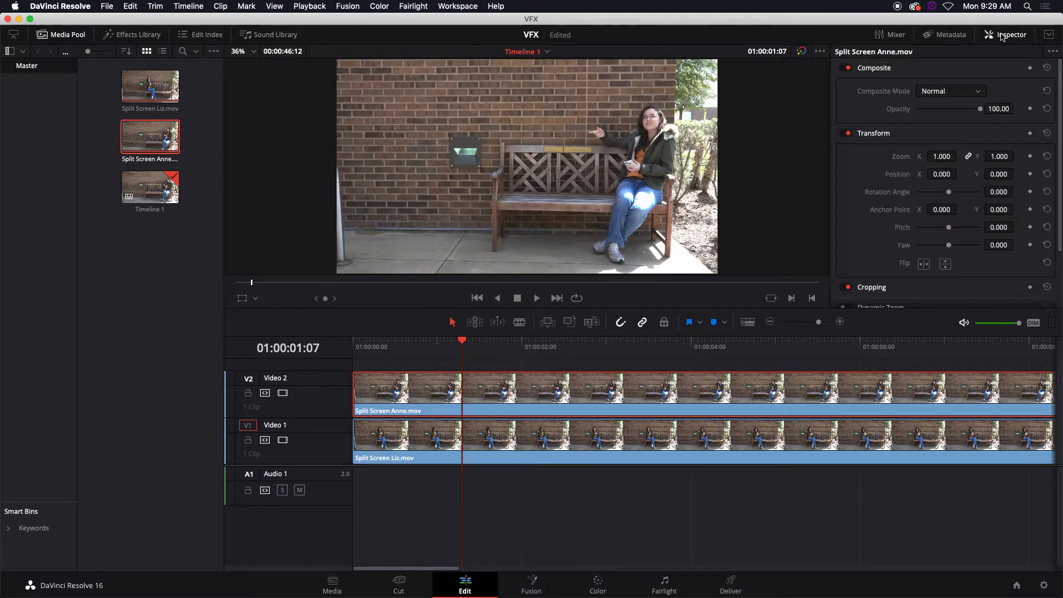
scroll(946, 235, "down", 3)
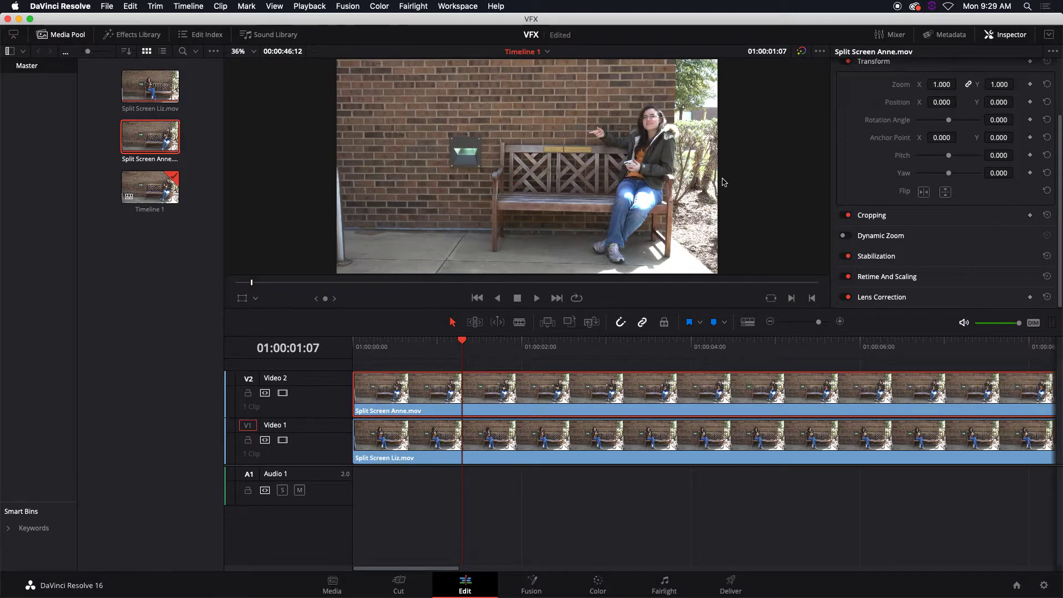
left_click(924, 219)
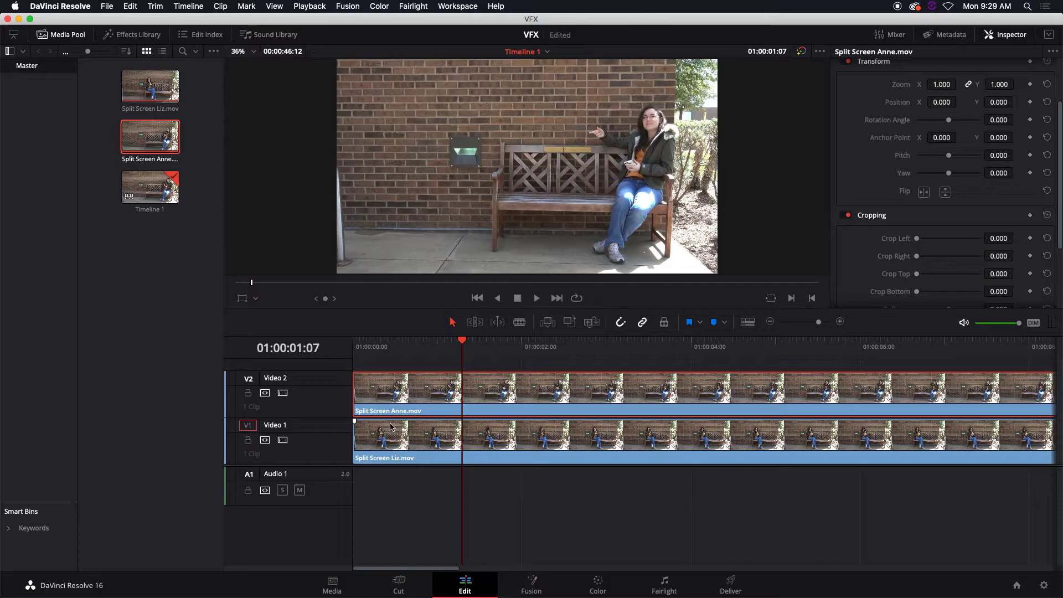
left_click_drag(915, 238, 957, 242)
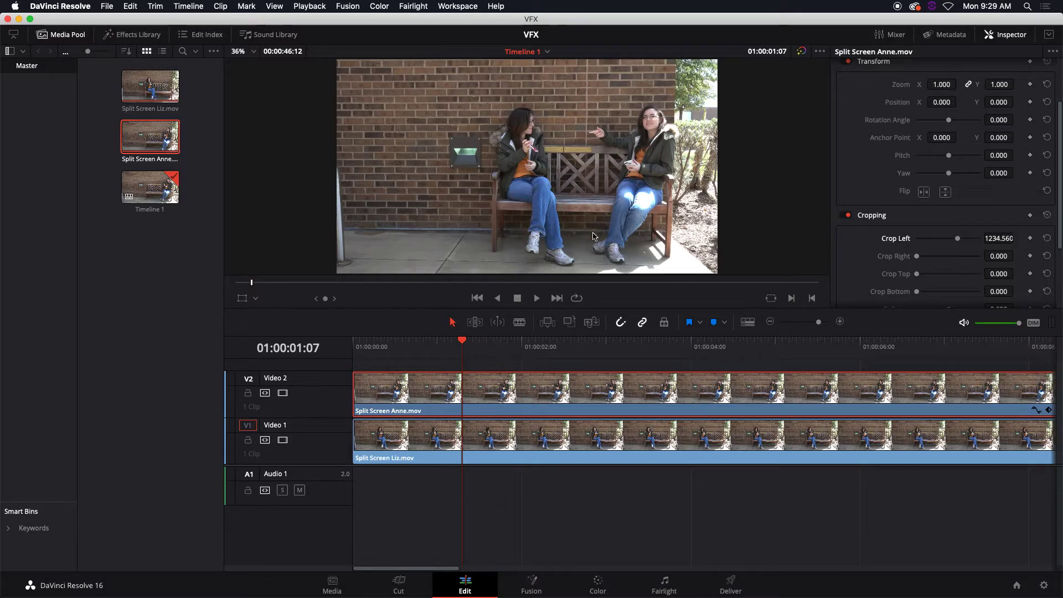
key("super+f")
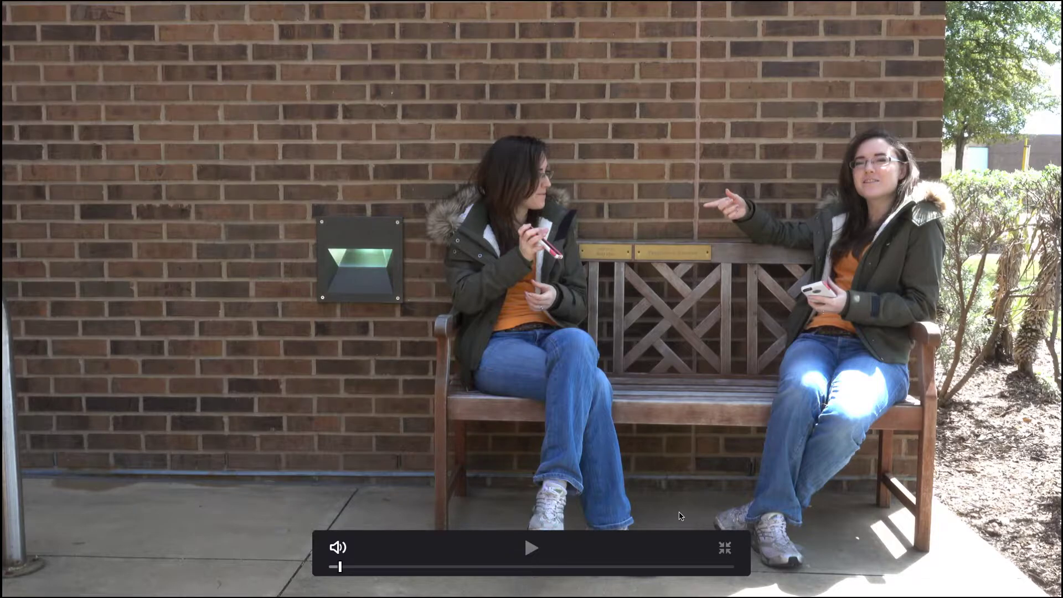
key("Escape")
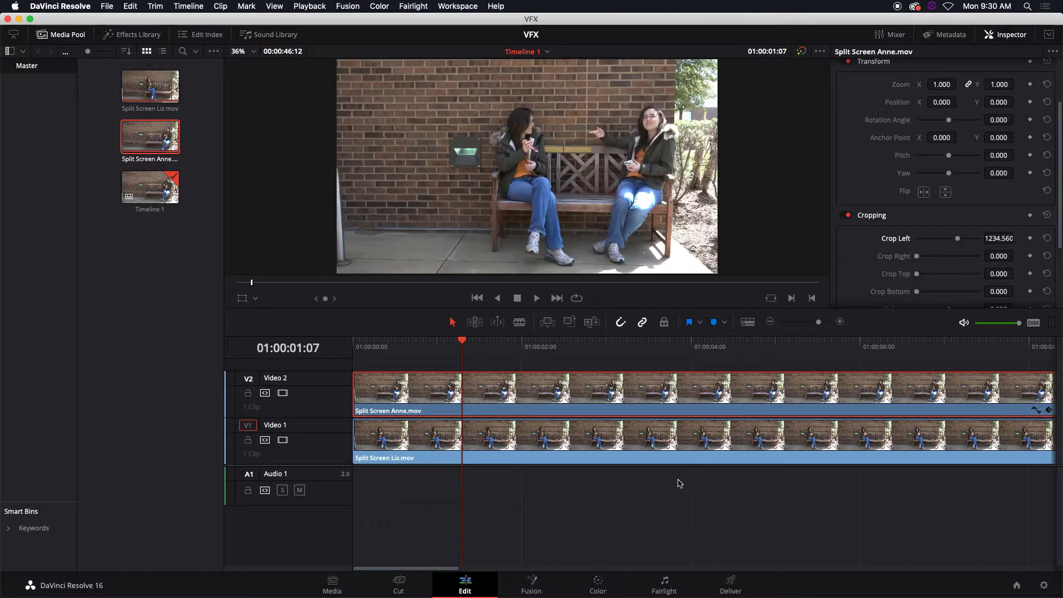
Step: Set the crop softness of the Video 2 clip to about 2.61 and play back the split-screen composite
scroll(1060, 184, "down", 1)
scroll(1061, 184, "down", 3)
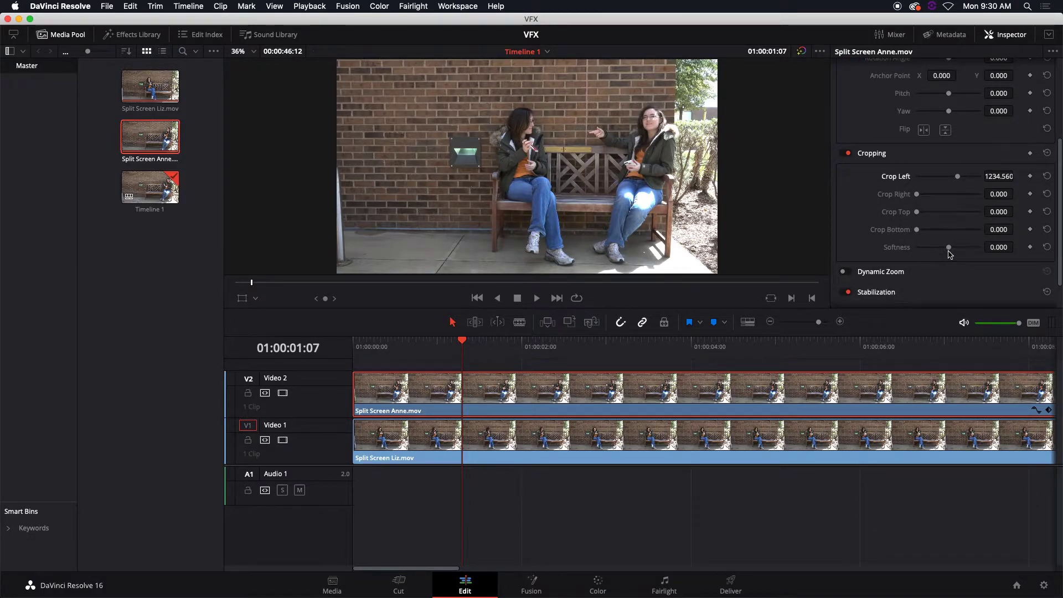
mouse_move(950, 253)
left_mouse_down()
mouse_move(979, 252)
mouse_move(949, 253)
left_mouse_up()
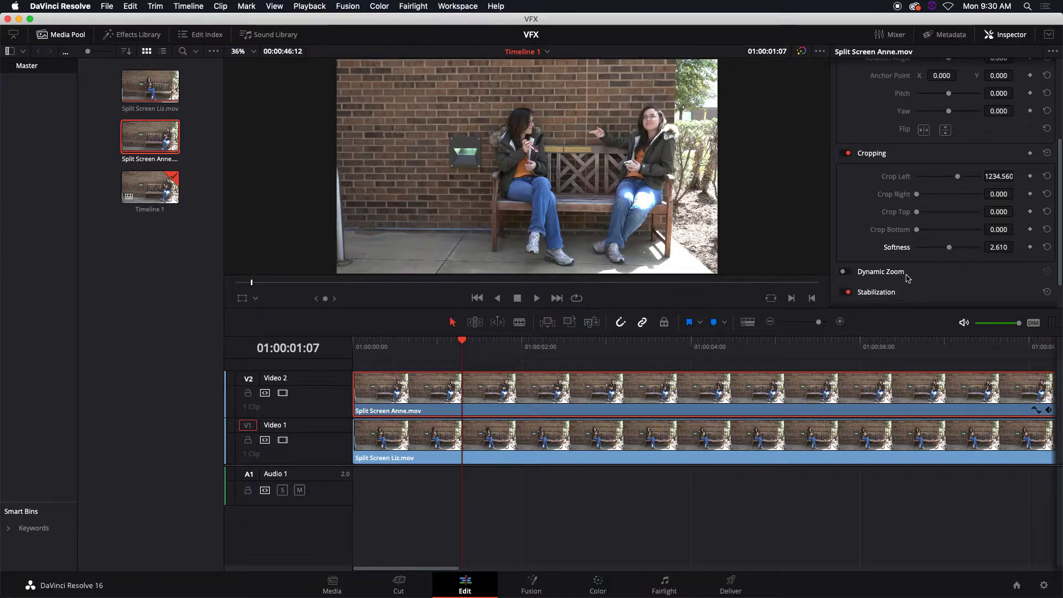
left_click(400, 340)
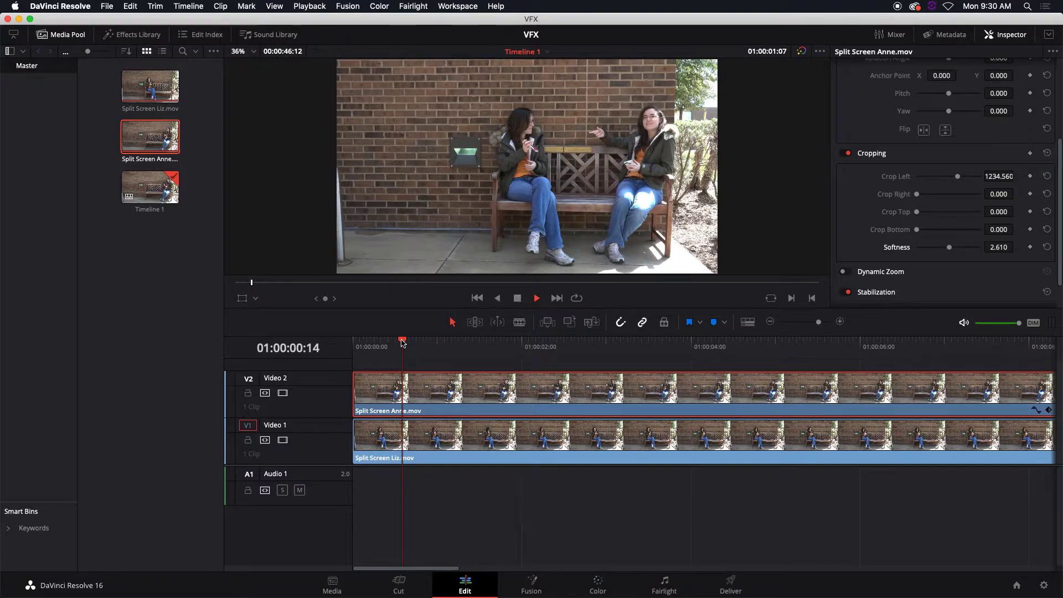
key("space")
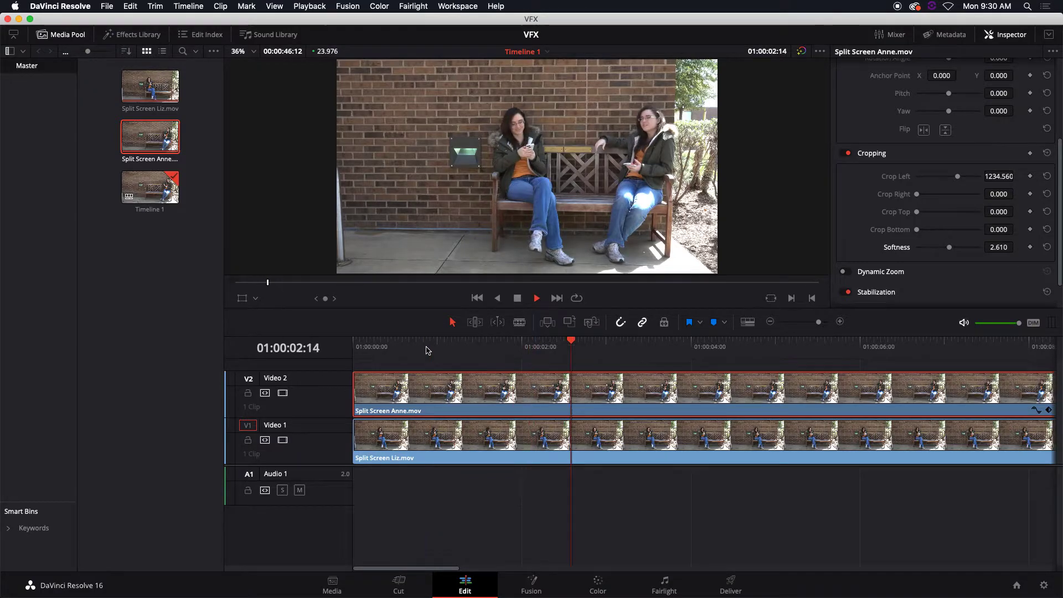
key("space")
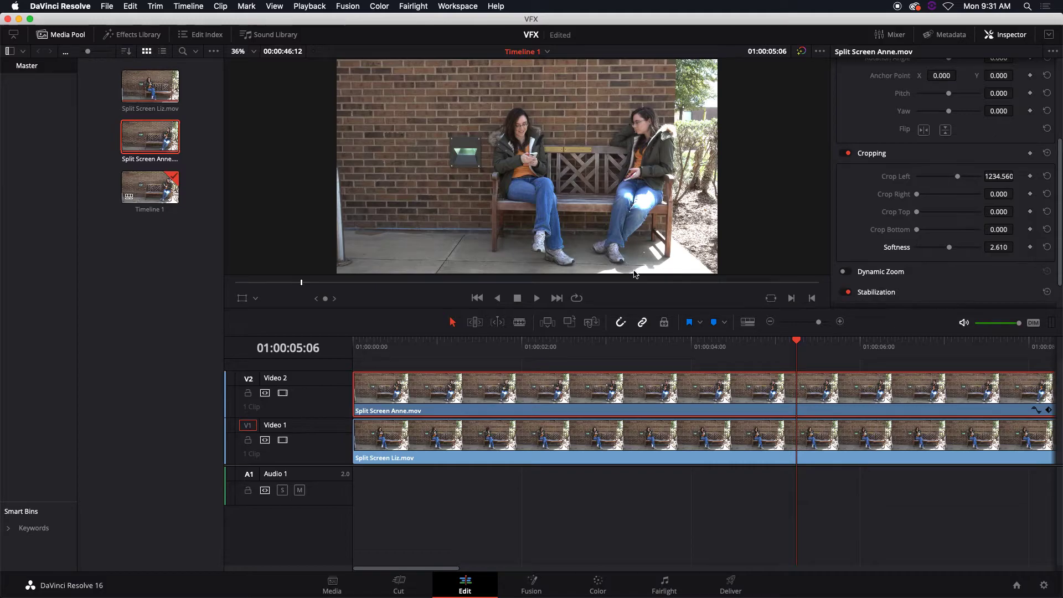
Step: Try Dynamic Zoom with a swapped direction on the Video 2 clip alone and turn it back off
left_click(904, 273)
left_click(847, 272)
scroll(1020, 256, "down", 3)
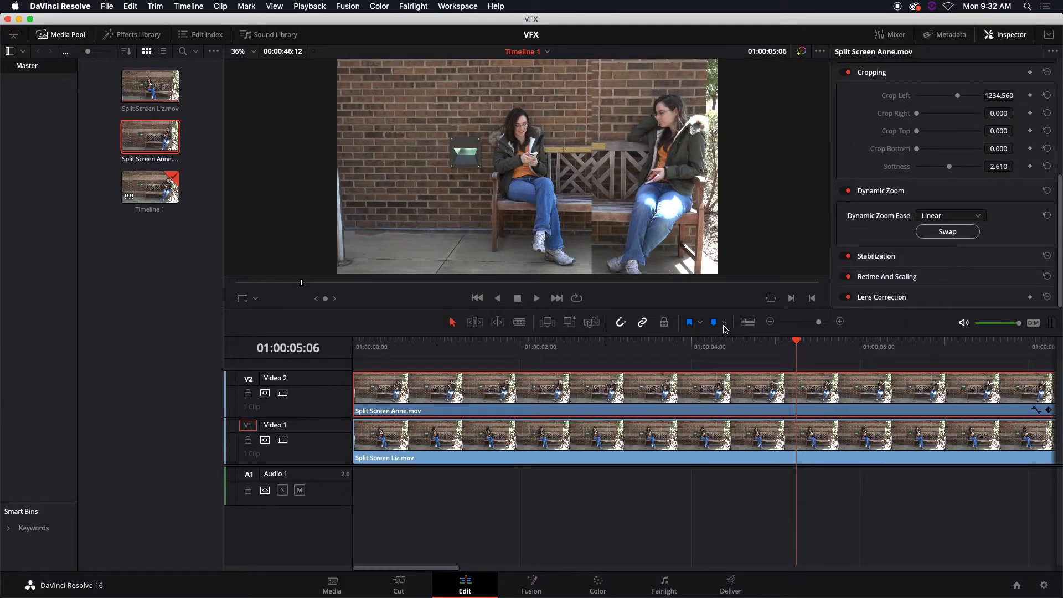
left_click(940, 233)
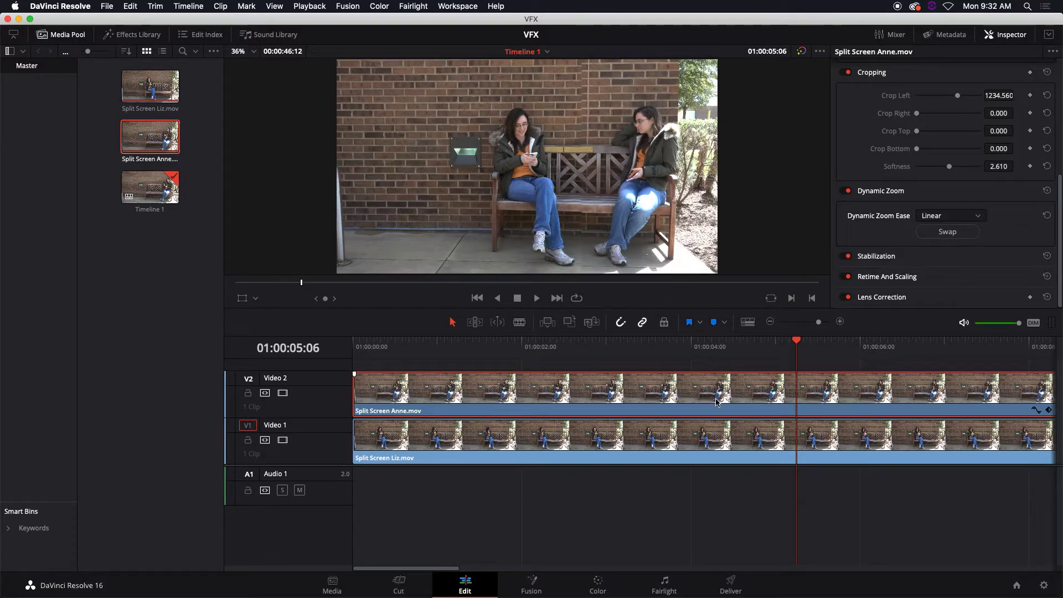
left_click(848, 190)
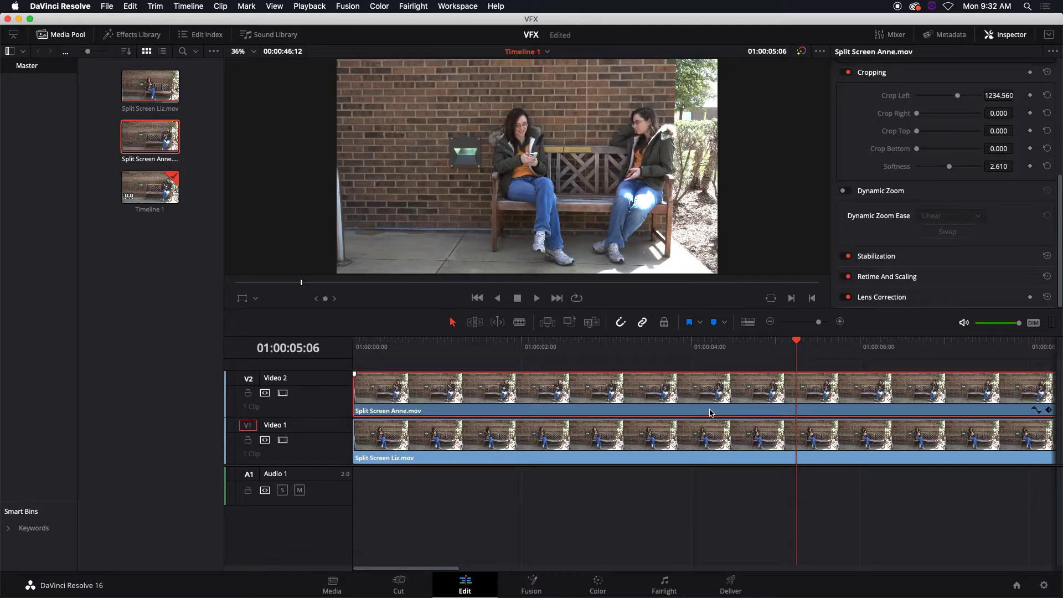
Step: Combine the clips on Video 1 and Video 2 into one compound clip, keeping the default name and start timecode
left_click(700, 441, "super")
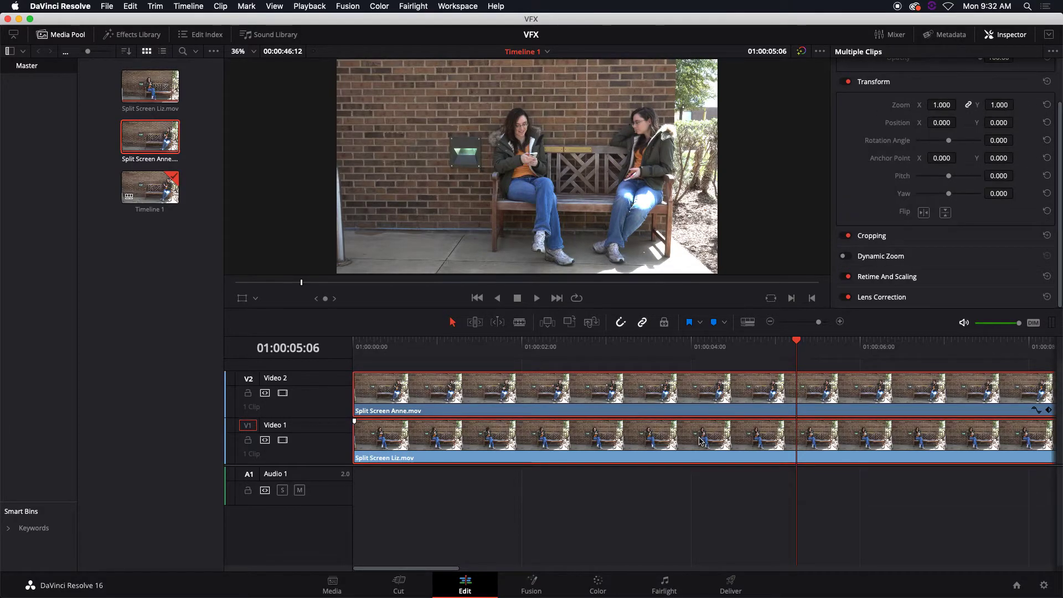
key("Left")
key("Left")
key("Left")
key("Left")
key("Left")
key("Left")
key("Left")
left_click(695, 349)
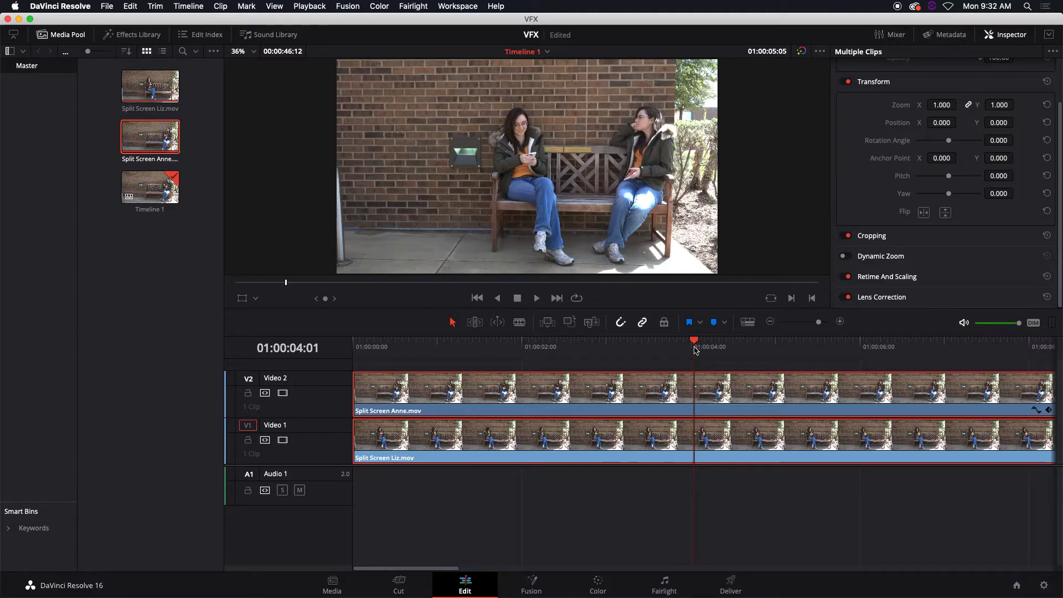
right_click(663, 394)
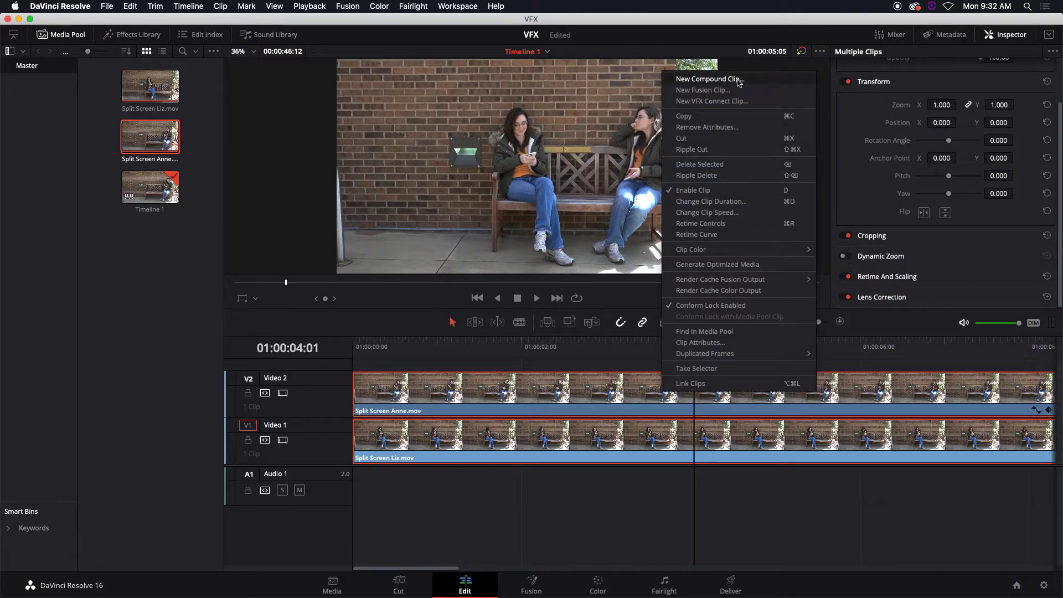
left_click(753, 81)
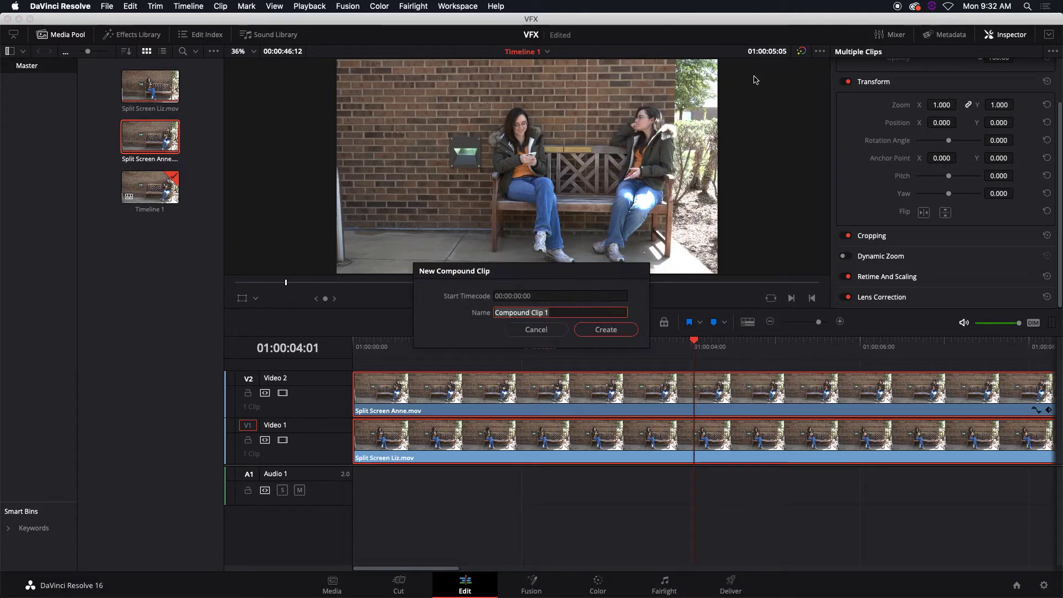
left_click(597, 330)
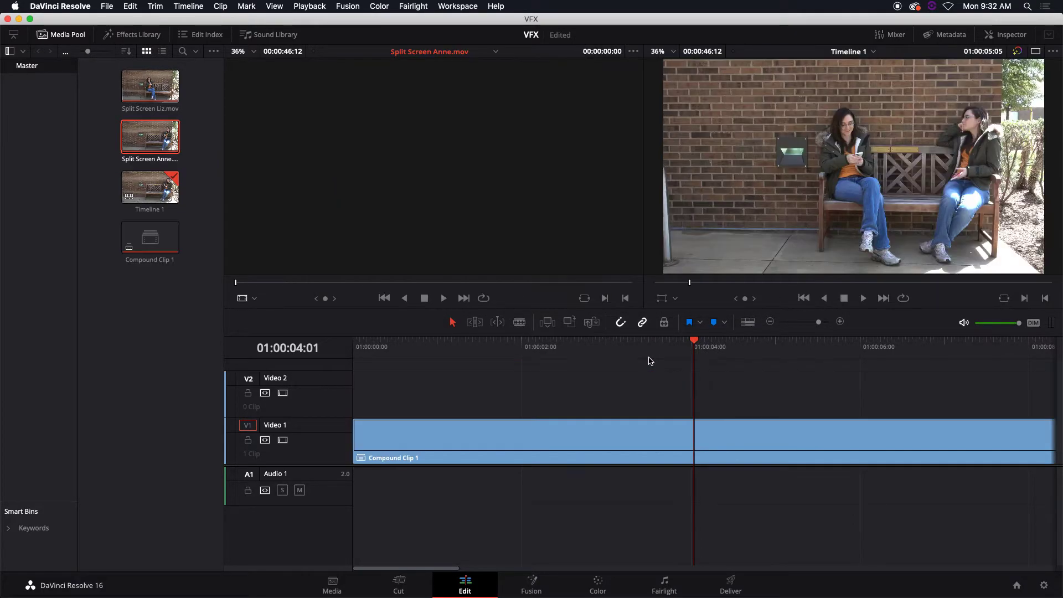
Step: Enable Dynamic Zoom with linear ease on the compound clip and play back the zoom from the timeline's start
left_click(588, 433)
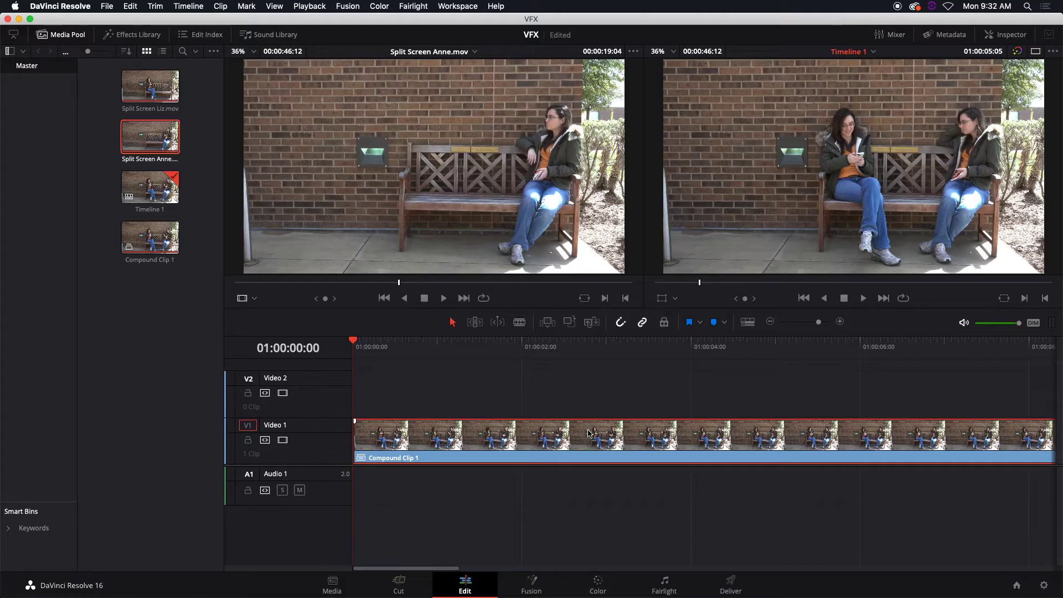
left_click(1007, 34)
scroll(1057, 196, "down", 5)
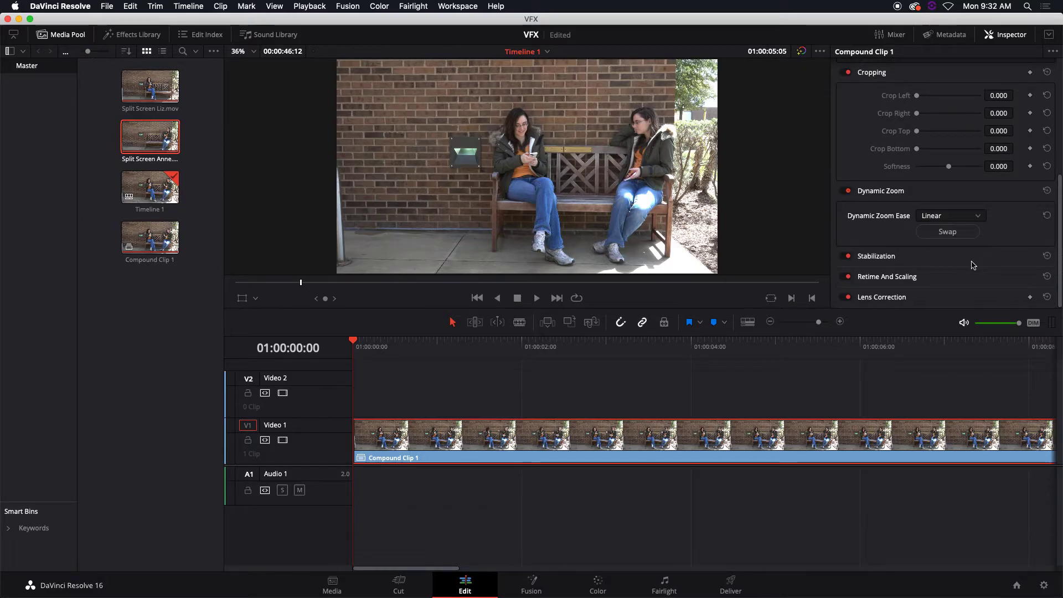
key("space")
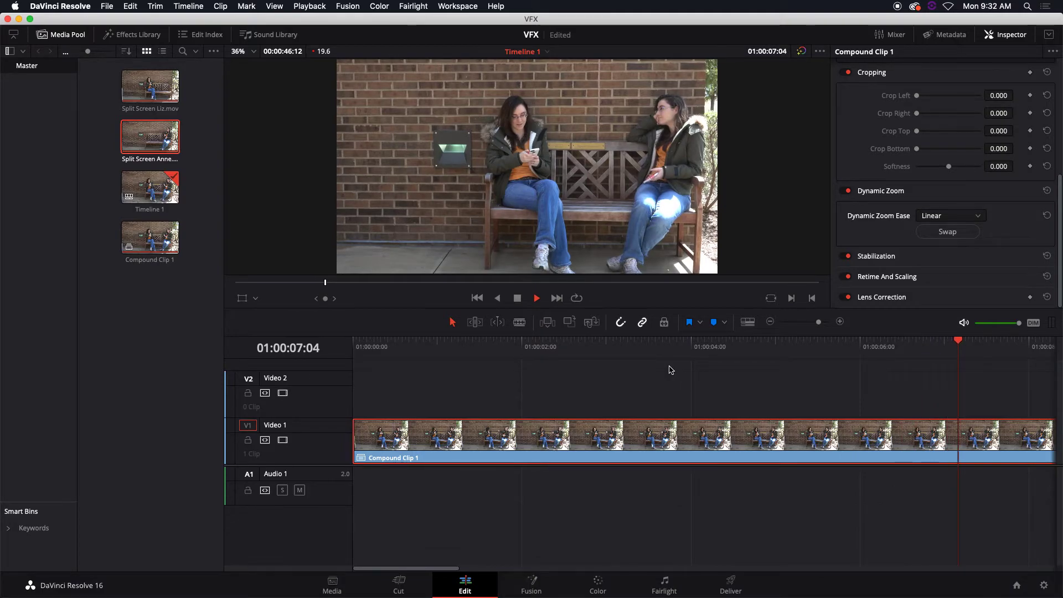
left_click(452, 347)
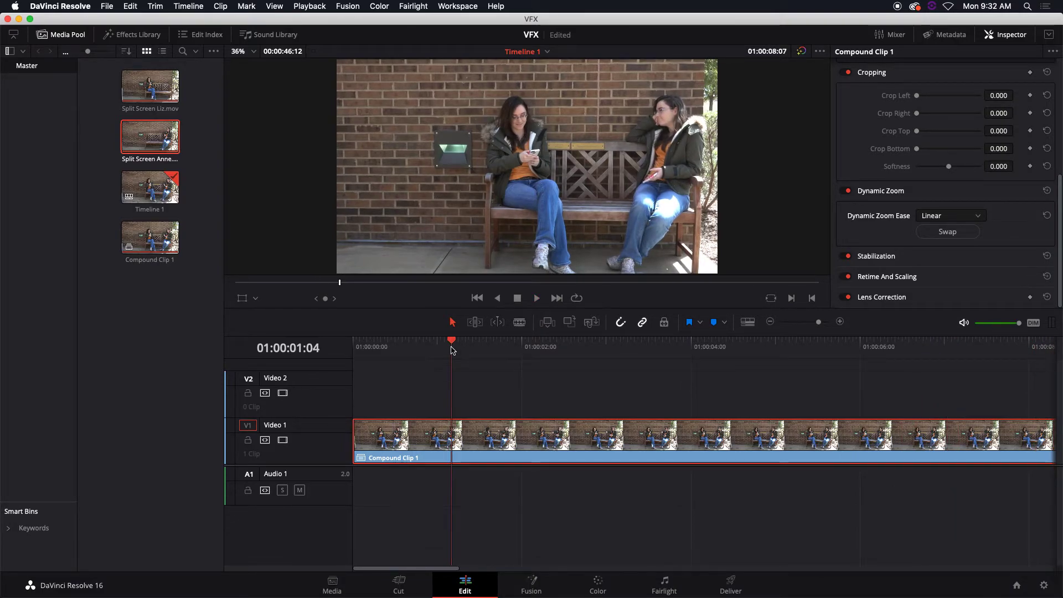
Step: Play back the compound clip's zoom up to about 01:00:03:02 and save the project
key("space")
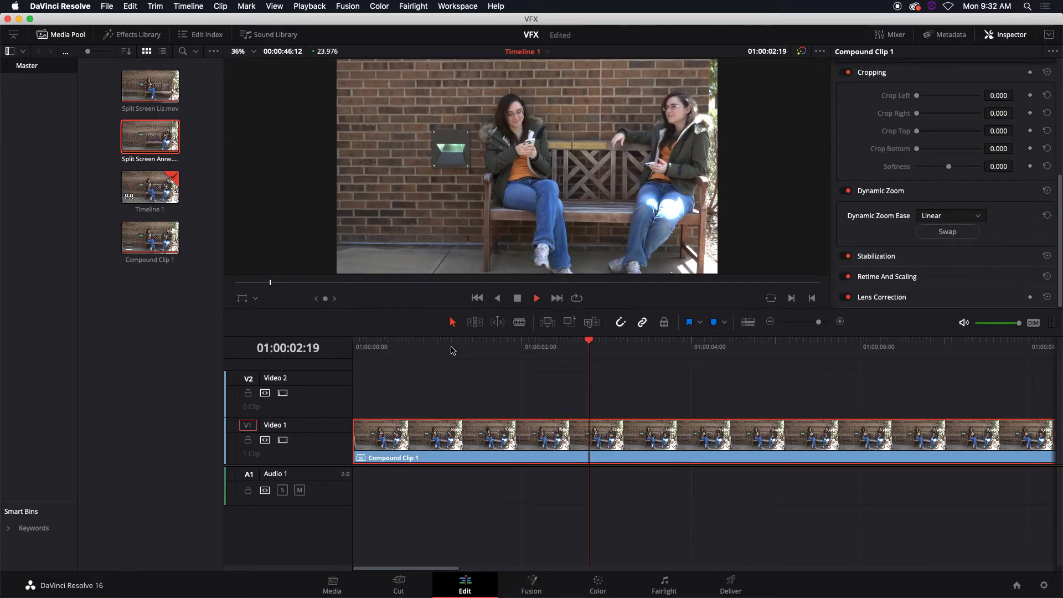
key("space")
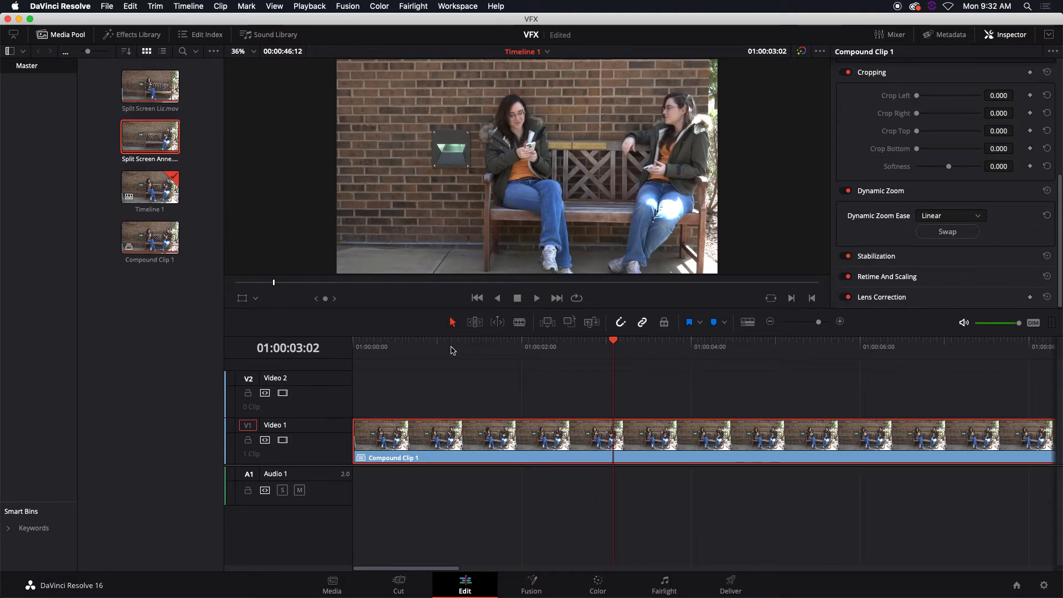
key("super+s")
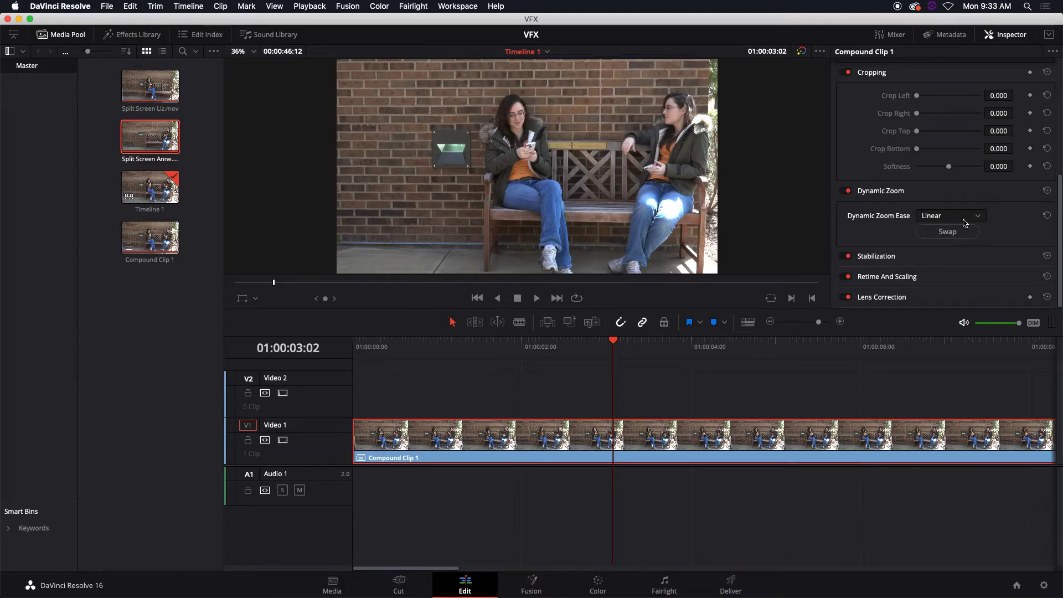
Step: Turn off Dynamic Zoom on the compound clip and use its transform settings instead, with zoom 1.200 and X position -125
left_click(844, 194)
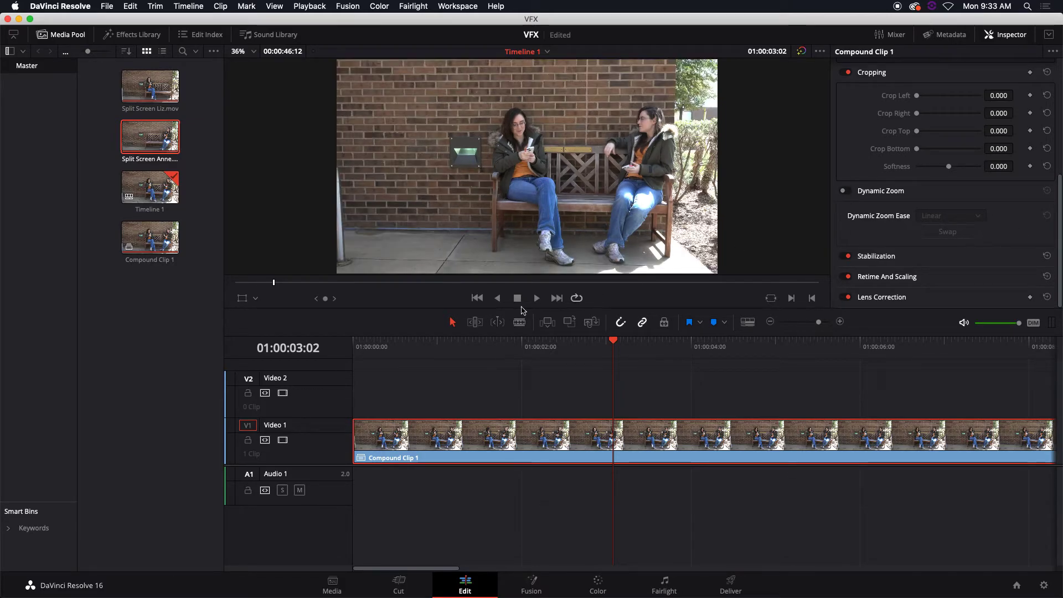
left_click(244, 299)
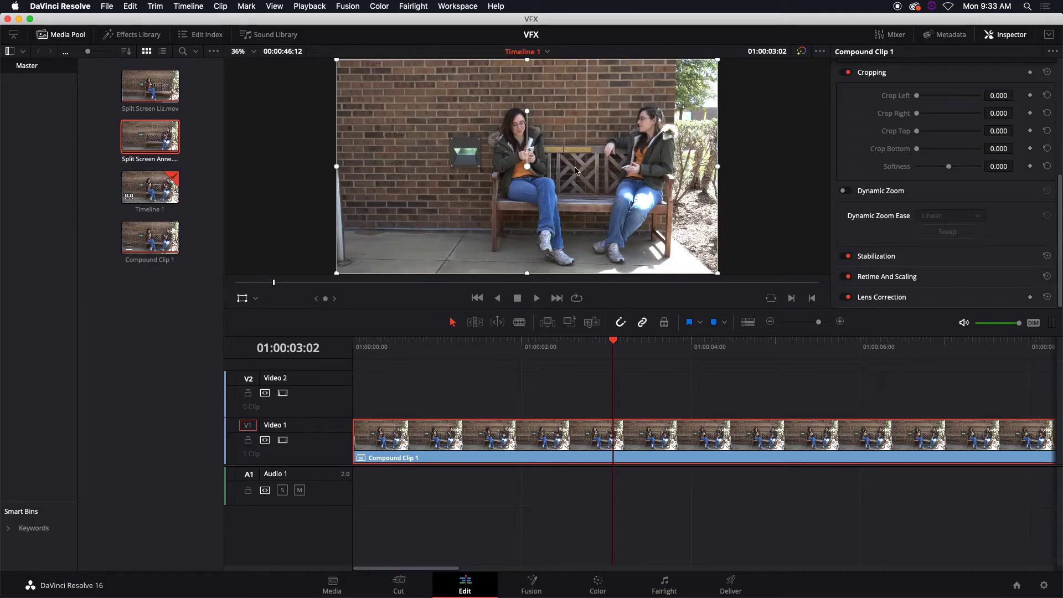
left_click_drag(1058, 224, 1058, 137)
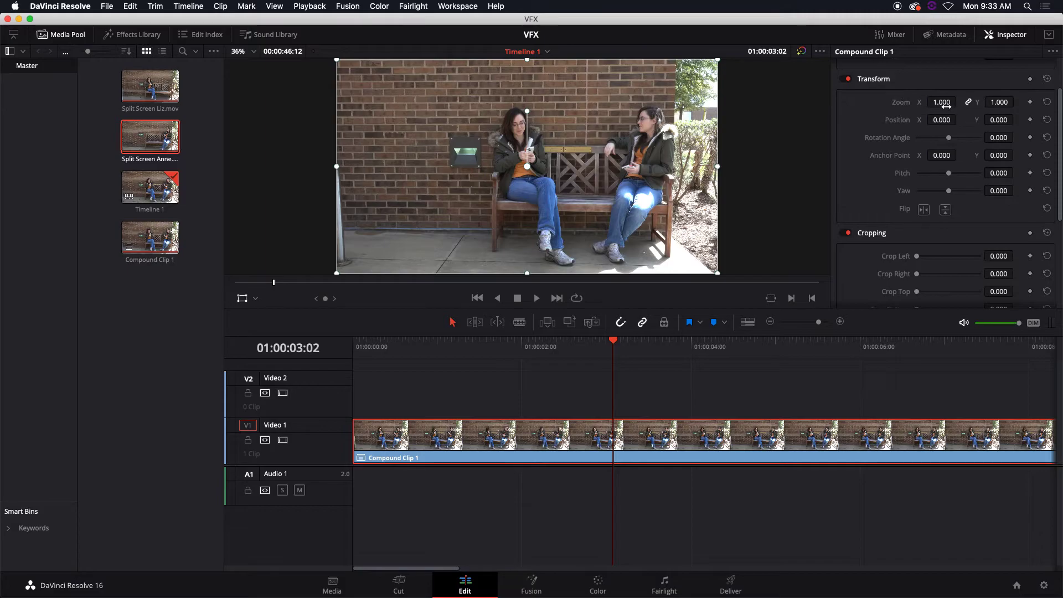
mouse_move(944, 102)
left_mouse_down()
mouse_move(959, 101)
mouse_move(959, 119)
mouse_move(935, 120)
left_mouse_up()
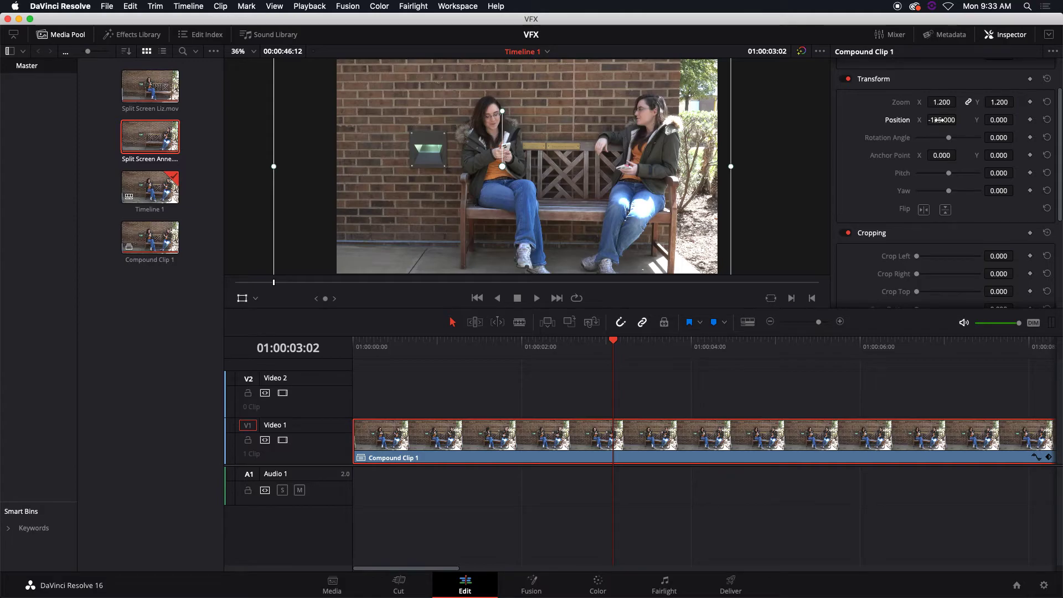
Step: Try a compound clip zoom of 1.580, set it back to 1.000, and hide the viewer's transform handles
left_click_drag(940, 103, 961, 102)
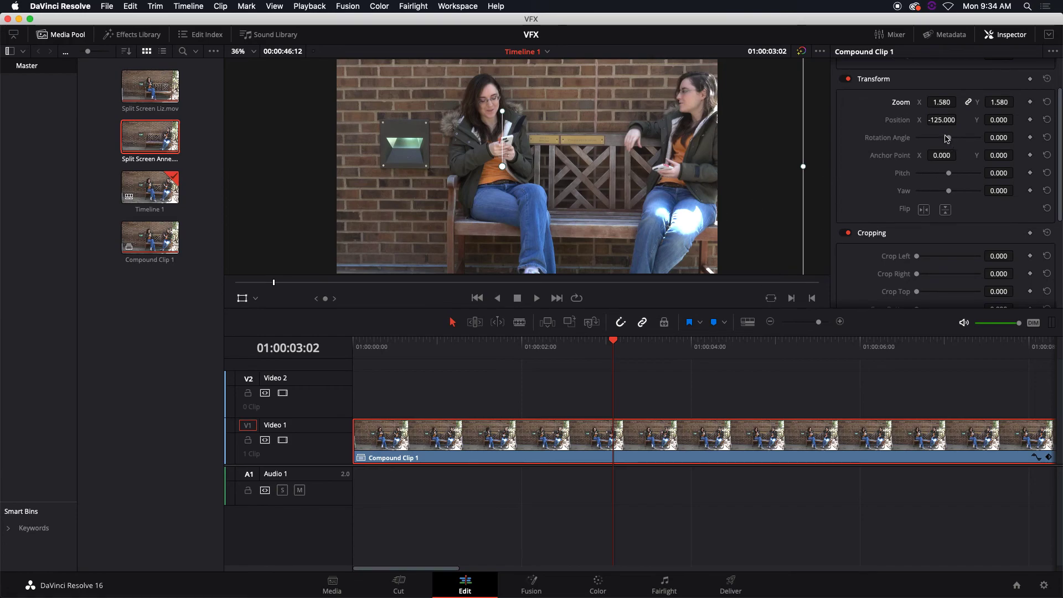
left_click(935, 102)
type("1")
key("Return")
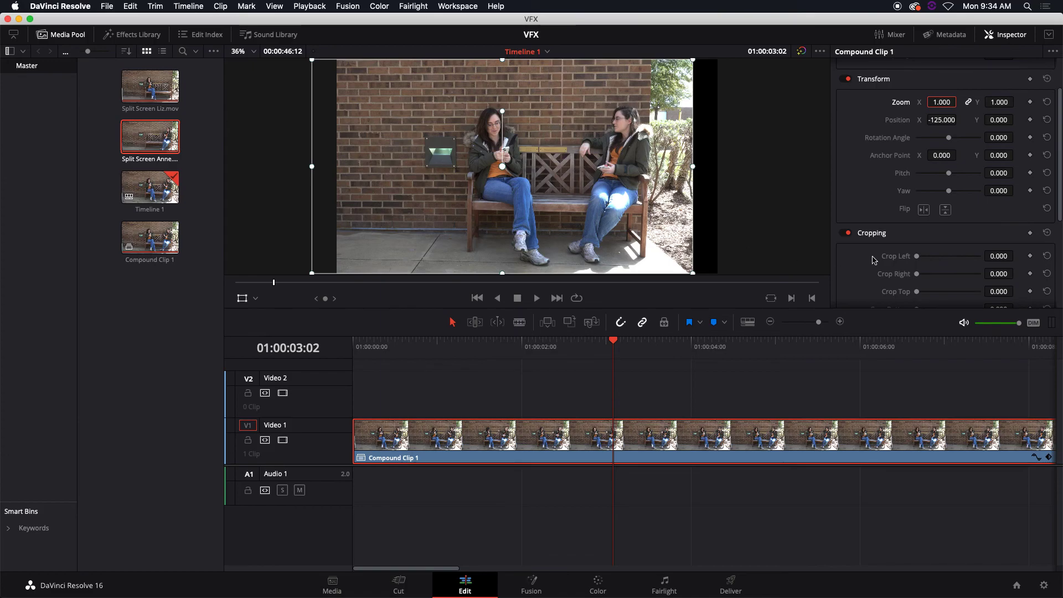
left_click(241, 298)
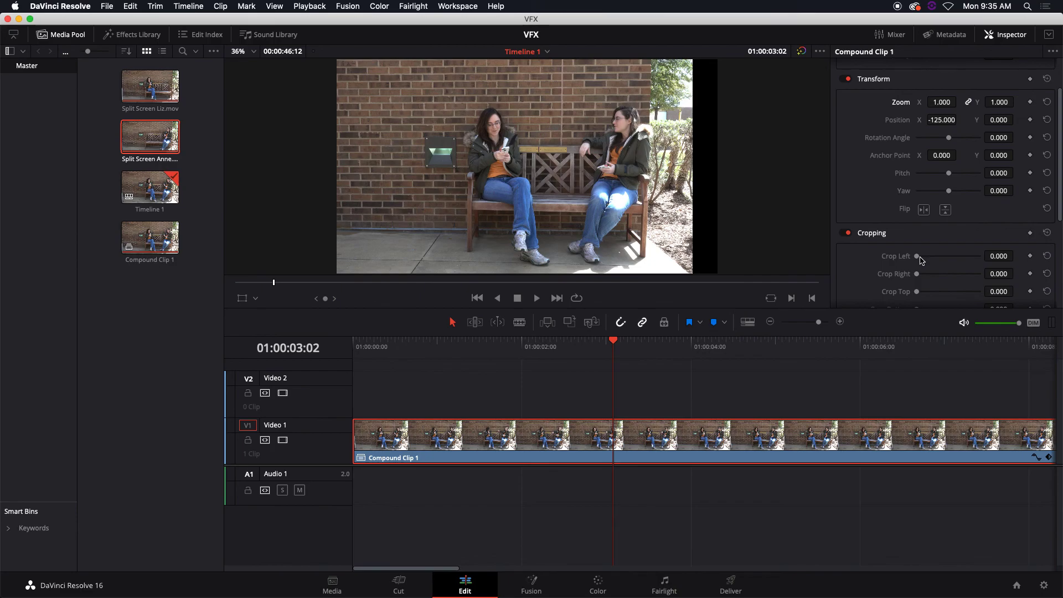
Step: Open the compound clip in the source viewer and examine the options available for it in the timeline
double_click(634, 441)
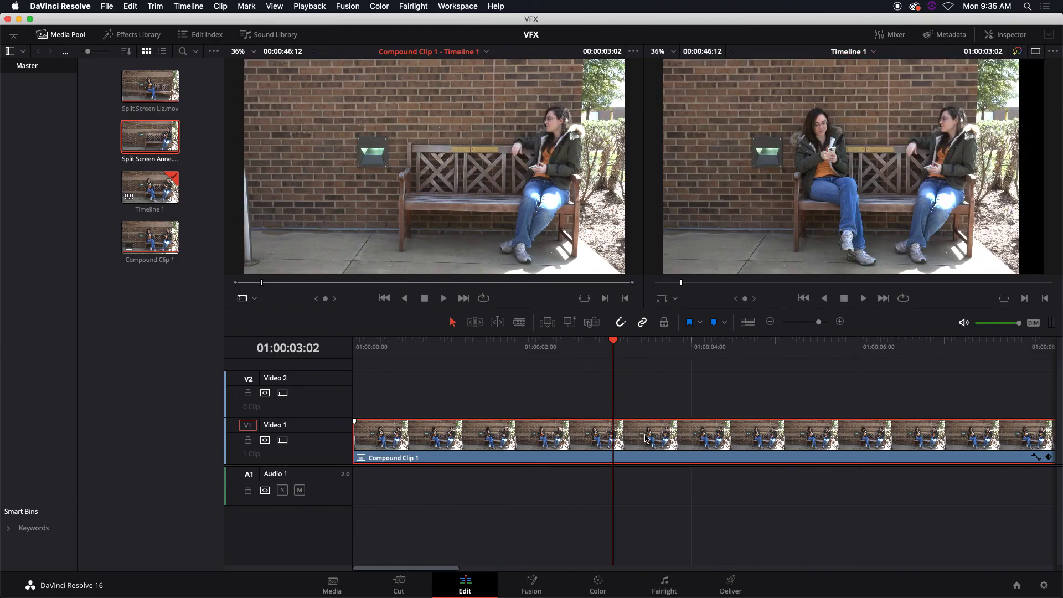
right_click(646, 439)
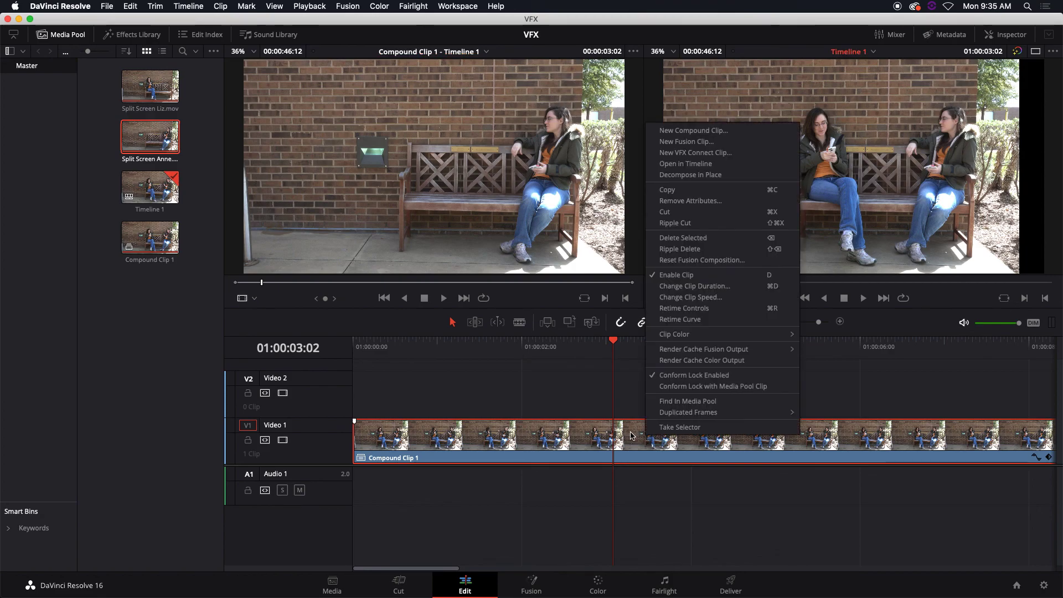
left_click(619, 403)
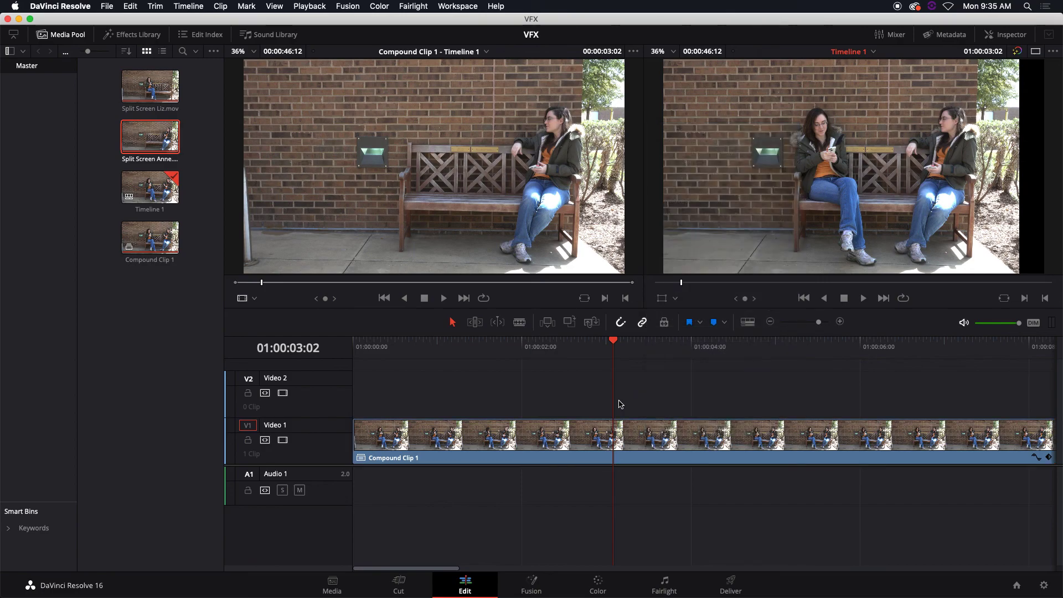